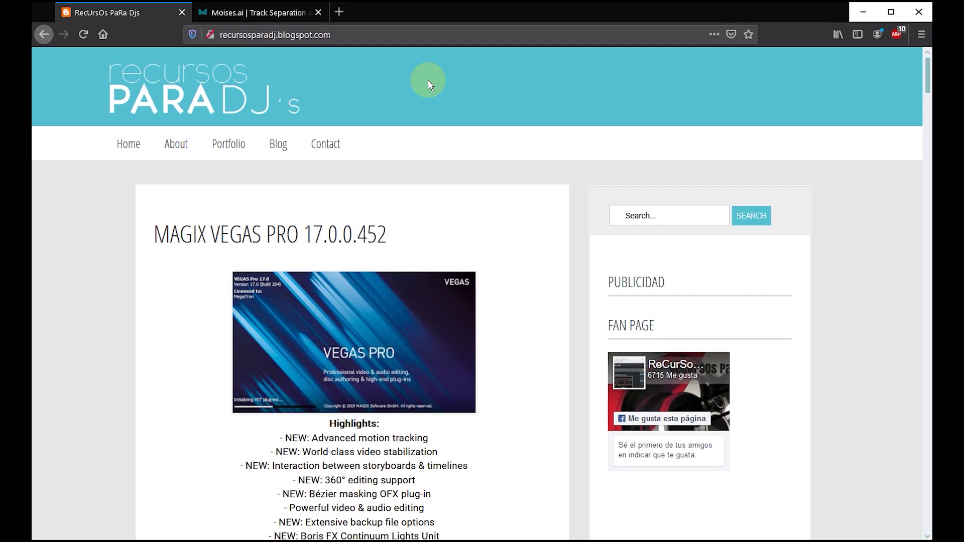
Step: Switch to the Moises.ai home page and review its address and headline
click(236, 19)
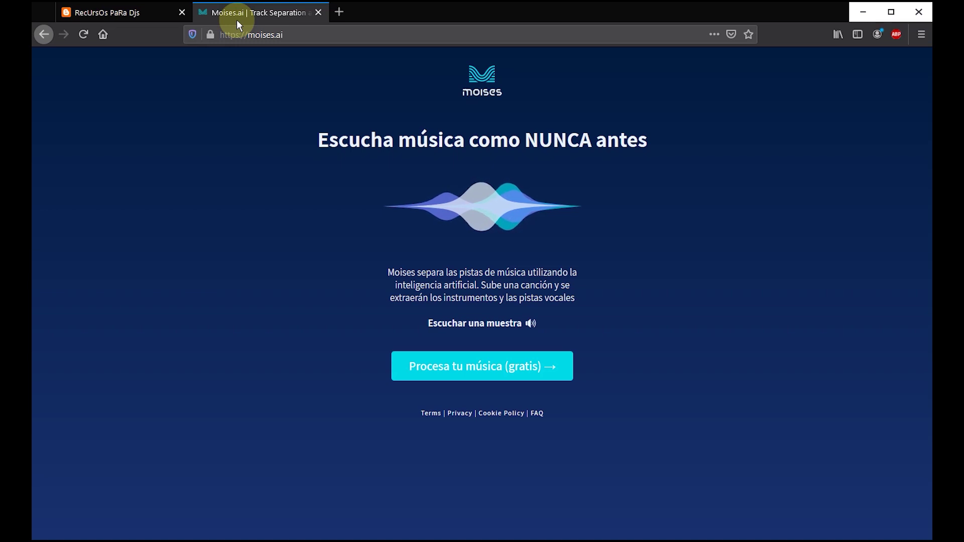
click(309, 33)
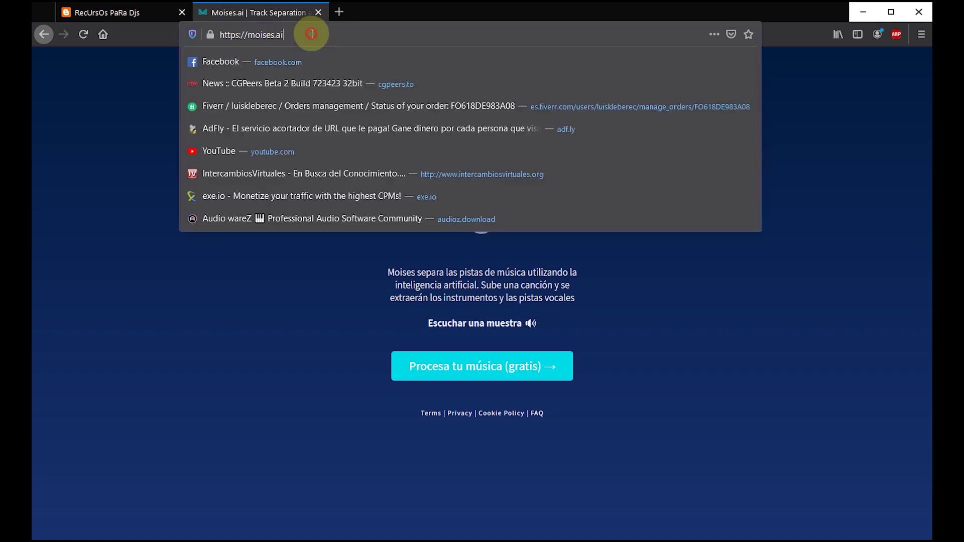
click(312, 34)
click(283, 281)
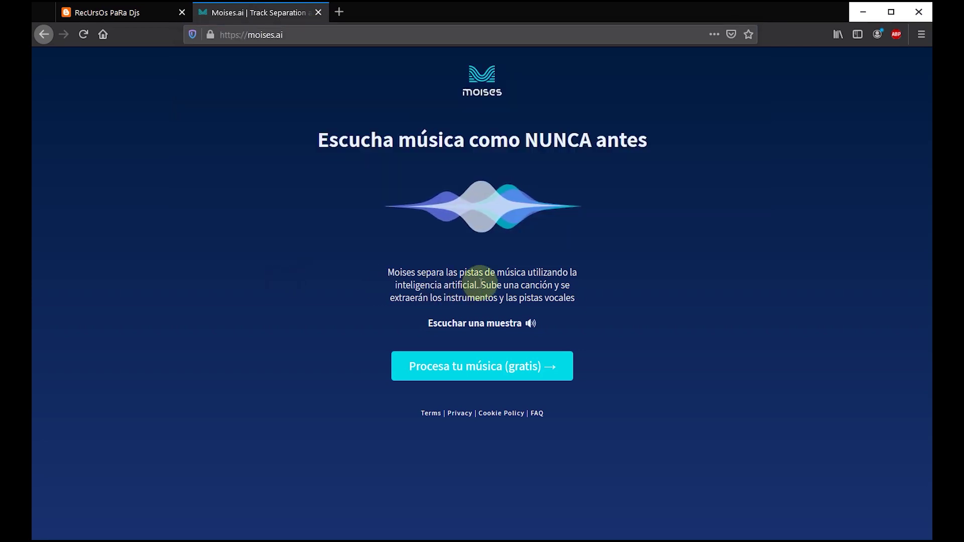
drag(322, 134, 596, 142)
click(732, 161)
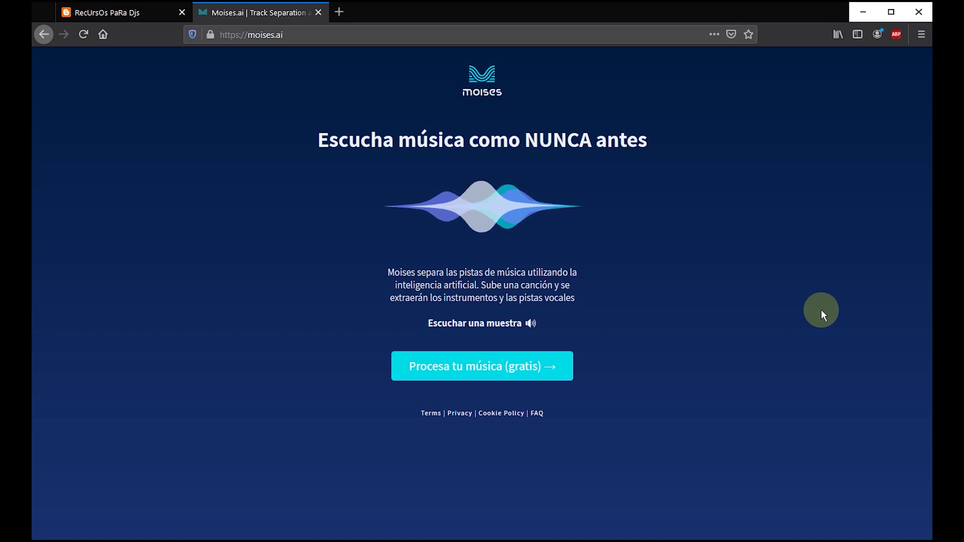
Step: Listen to the audio separation sample's original track, extracted accompaniment and extracted vocals, then close the sample
click(482, 327)
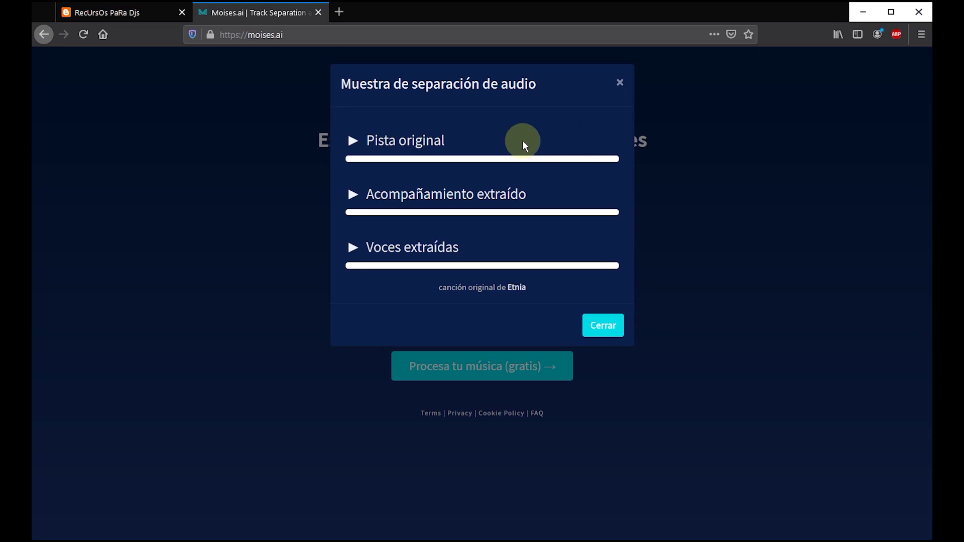
click(352, 147)
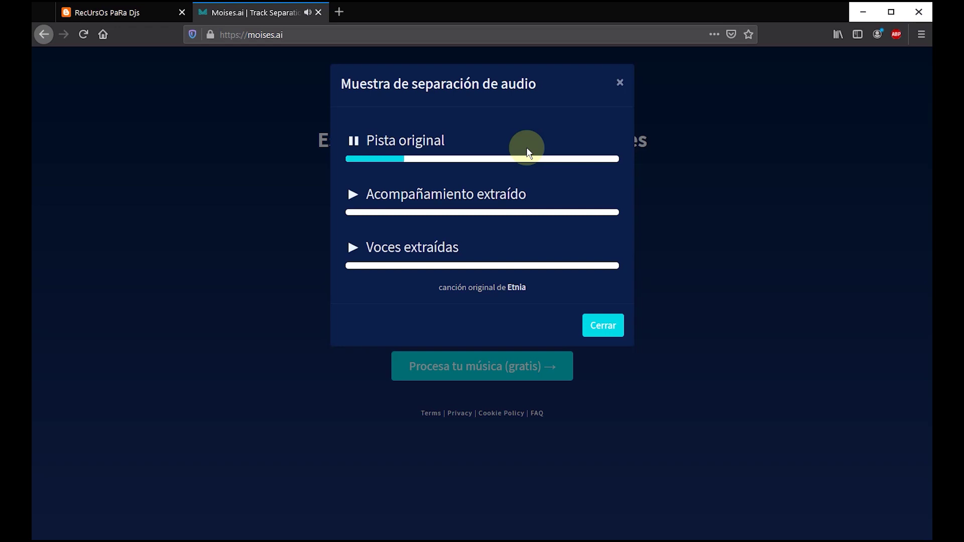
click(354, 145)
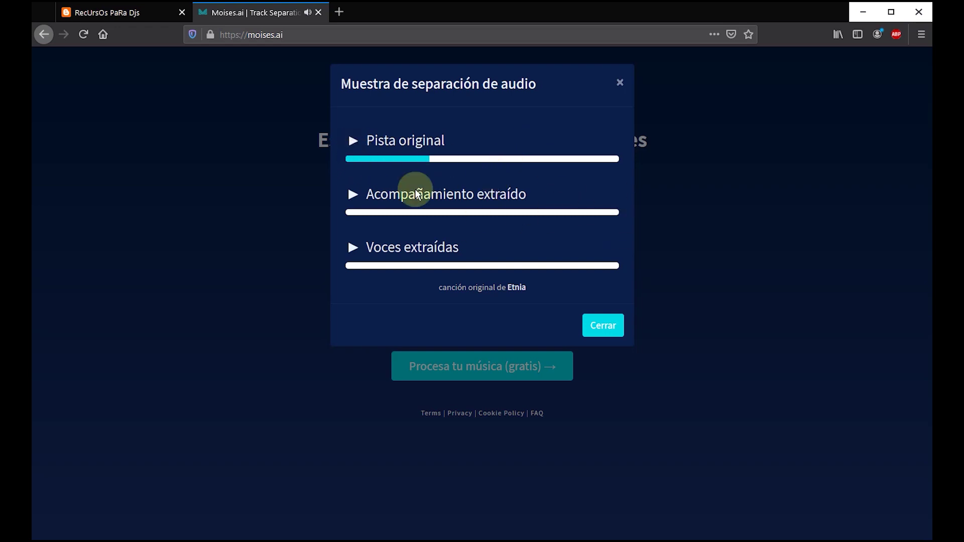
click(352, 196)
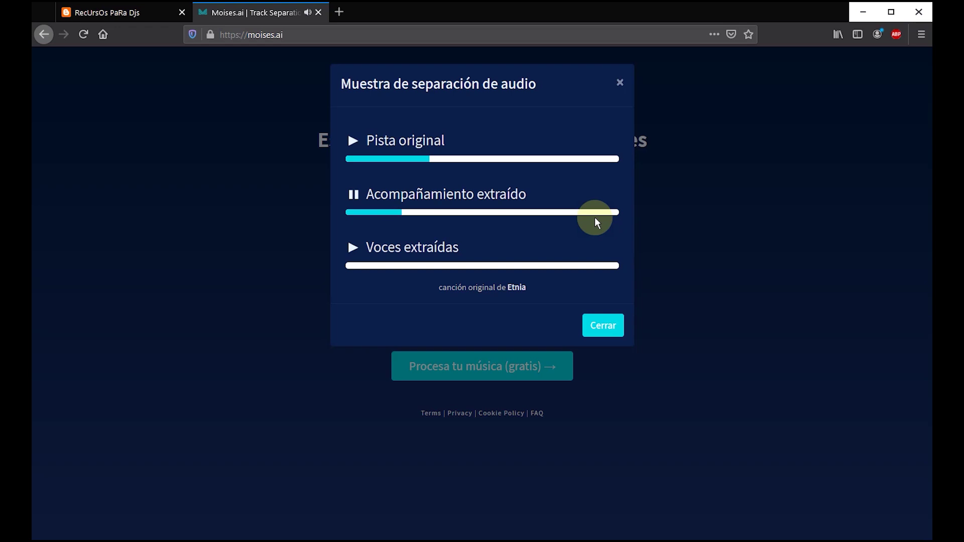
click(354, 195)
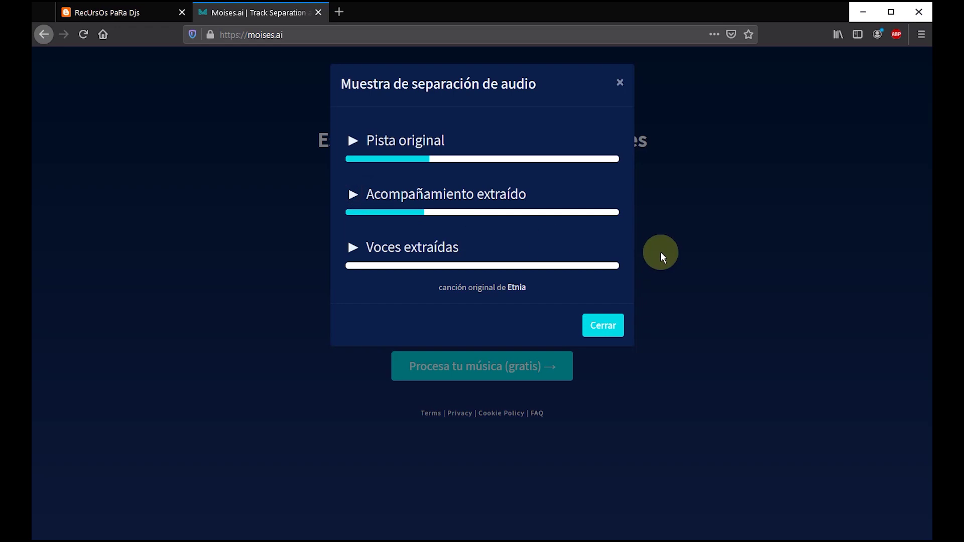
click(352, 256)
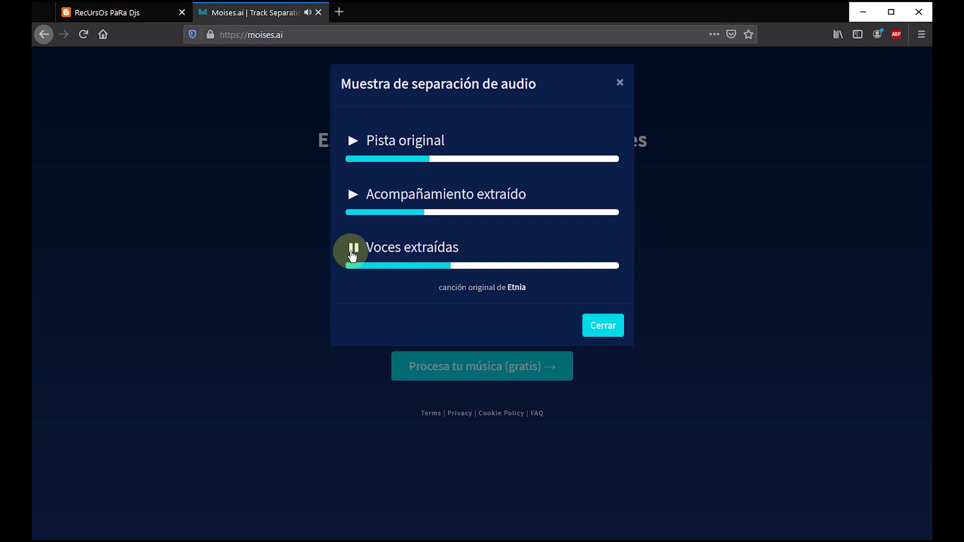
click(352, 250)
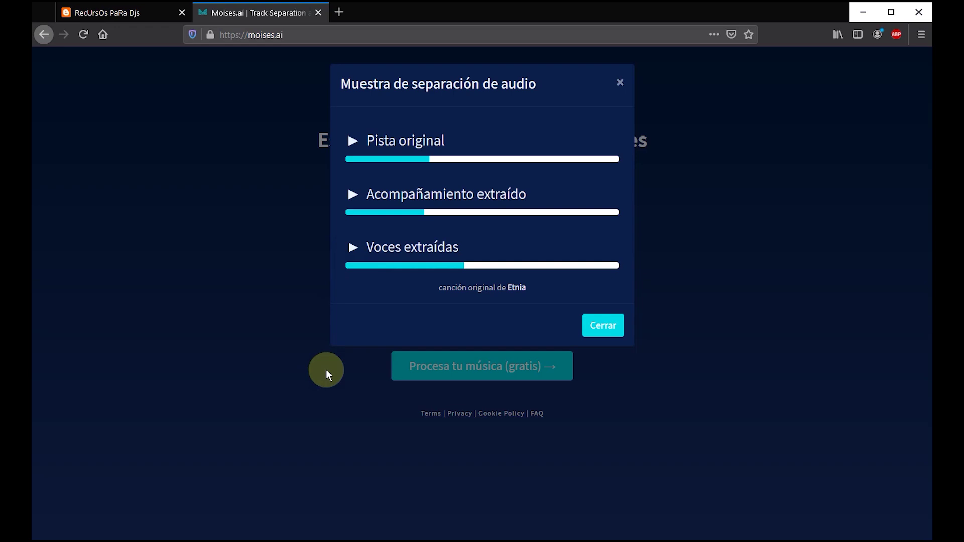
click(604, 331)
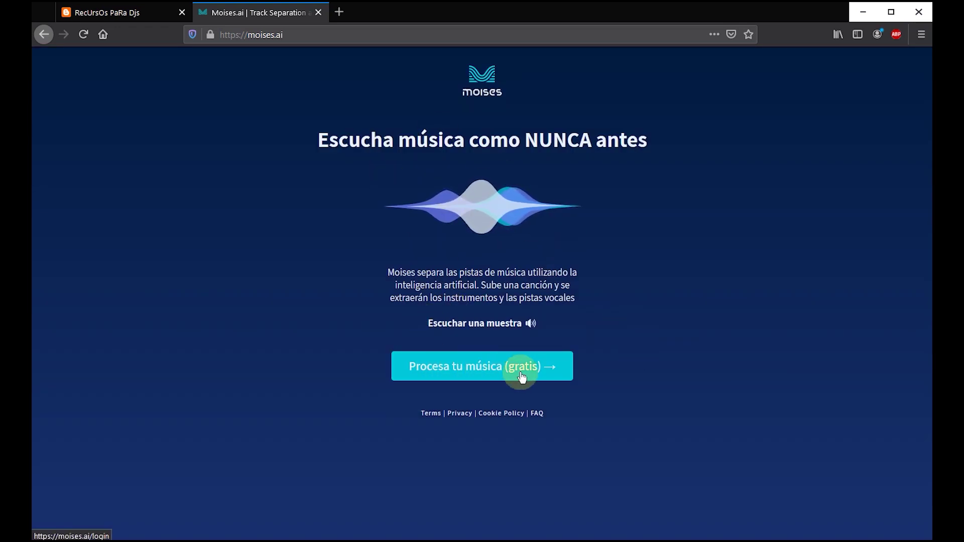
Step: Sign in to Moises with a Google account and start a track upload for "Separación de pista"
click(482, 366)
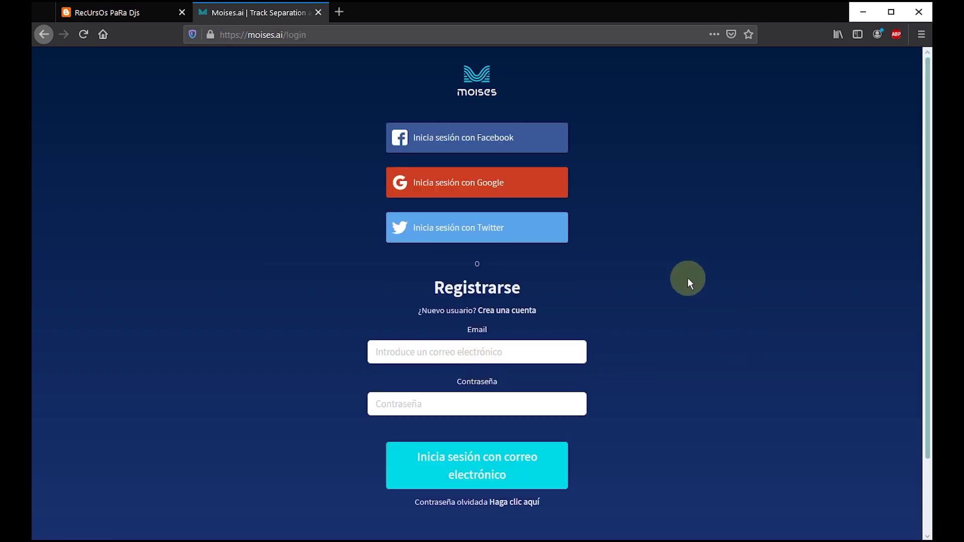
scroll(685, 283, down, 1)
scroll(684, 283, up, 1)
scroll(666, 277, down, 2)
scroll(666, 277, up, 2)
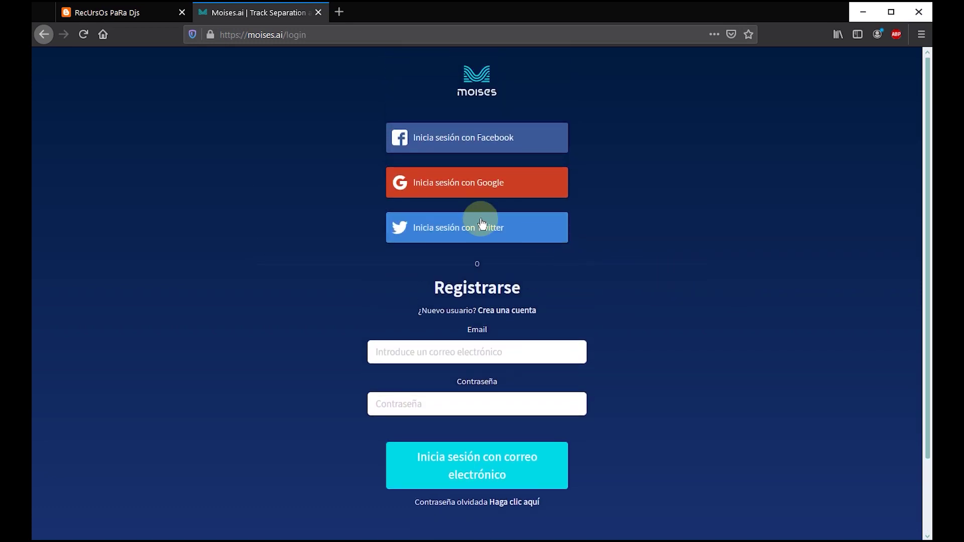
click(456, 192)
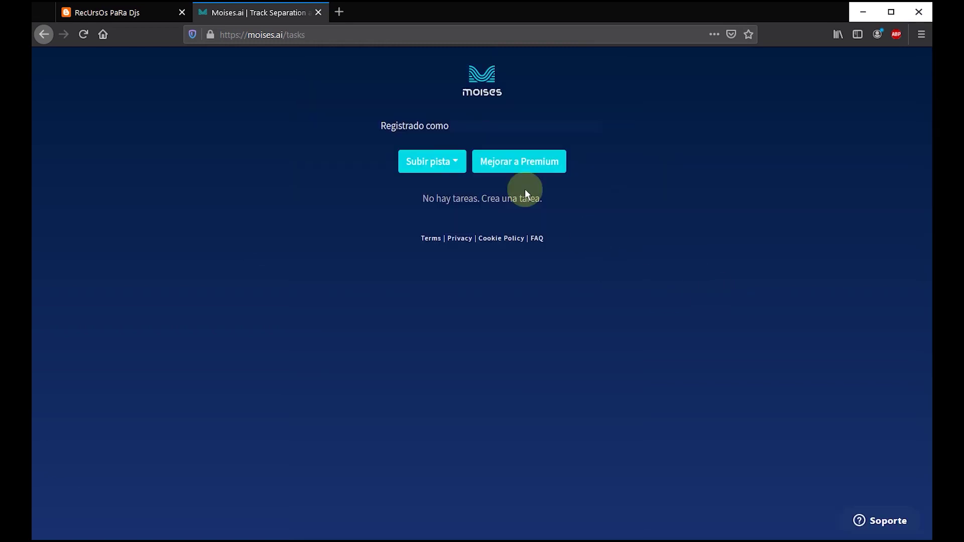
click(452, 162)
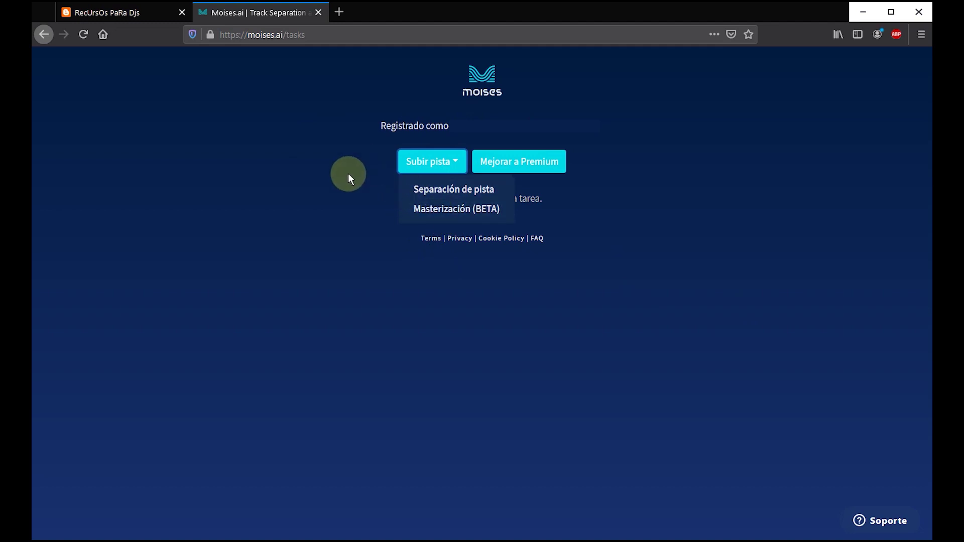
click(440, 195)
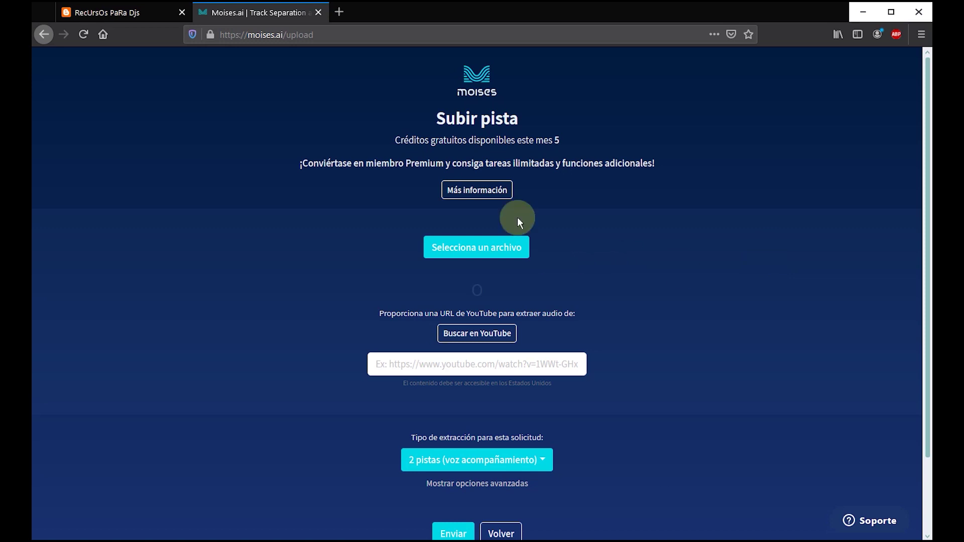
Step: Examine the limits and features of the Gratis and Premium plans, then return to the upload page
click(495, 190)
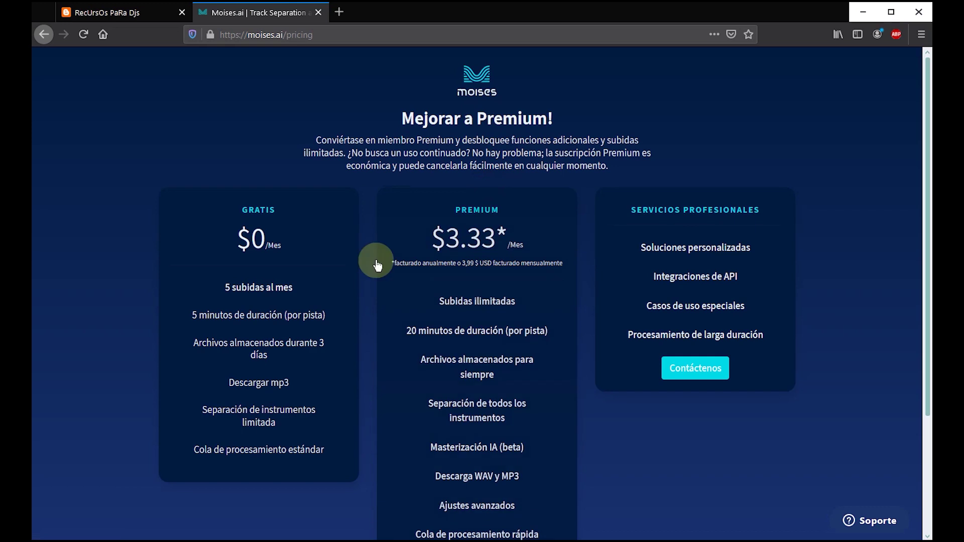
scroll(267, 409, down, 3)
scroll(266, 409, up, 3)
drag(205, 243, 274, 426)
click(194, 307)
drag(227, 285, 321, 294)
click(309, 307)
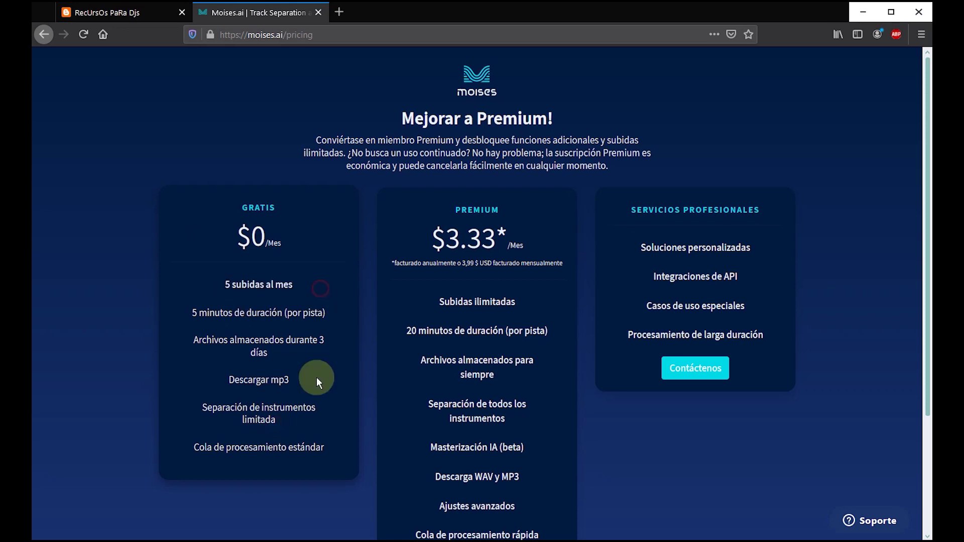
scroll(308, 431, down, 3)
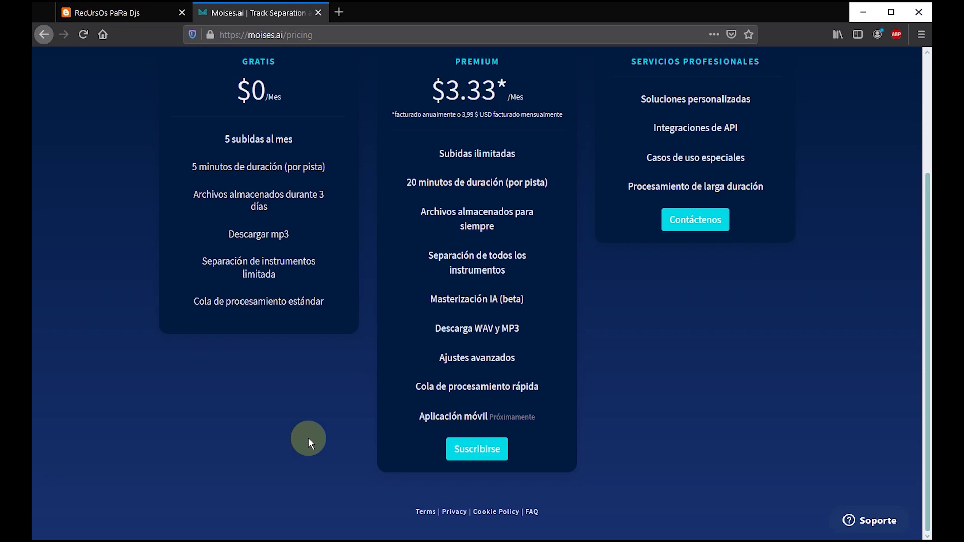
scroll(308, 438, up, 3)
drag(218, 210, 303, 324)
click(302, 327)
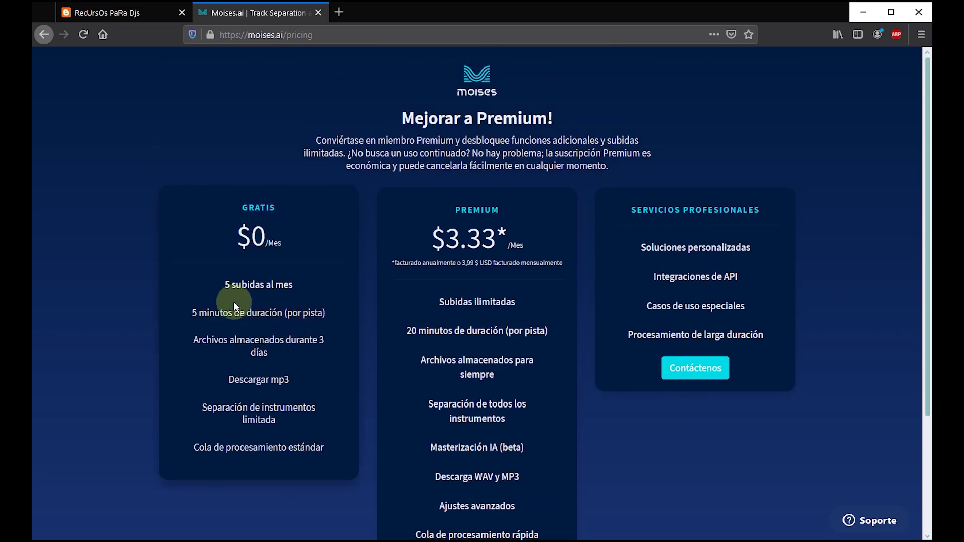
drag(221, 284, 332, 465)
click(334, 444)
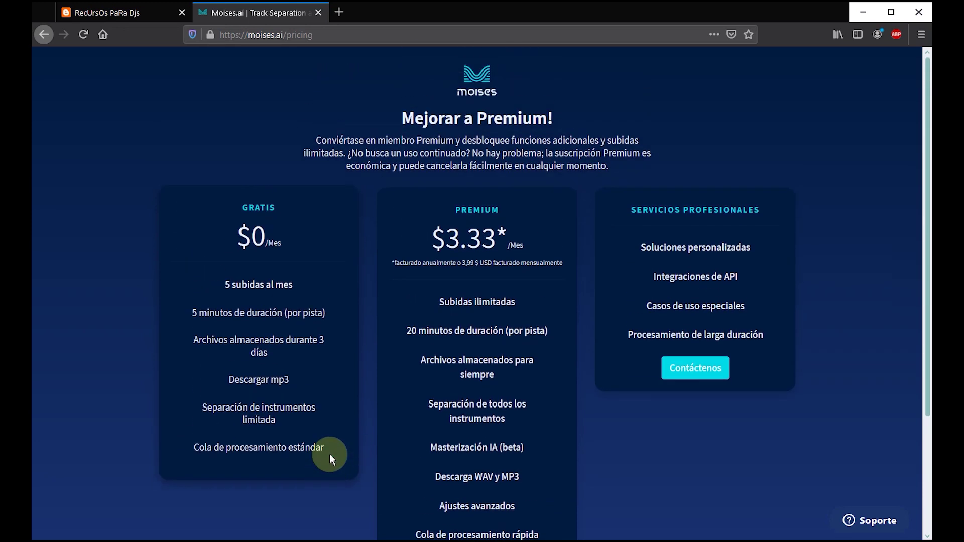
scroll(329, 453, down, 3)
click(43, 34)
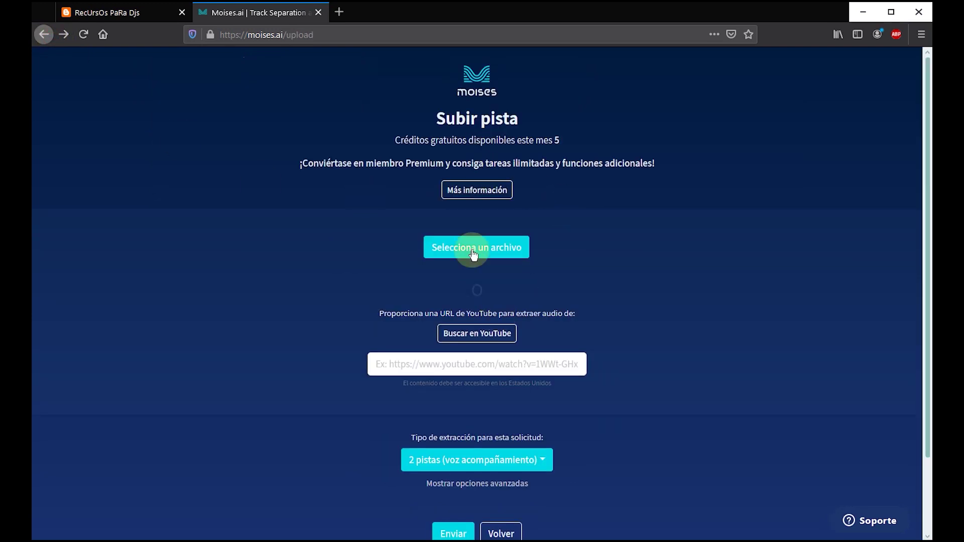
Step: Choose "Sech - Otro Trago (Remix).mp3" from the Música > Dezz_Down > Top Ecuador folder as the file to upload
scroll(477, 253, down, 2)
click(491, 165)
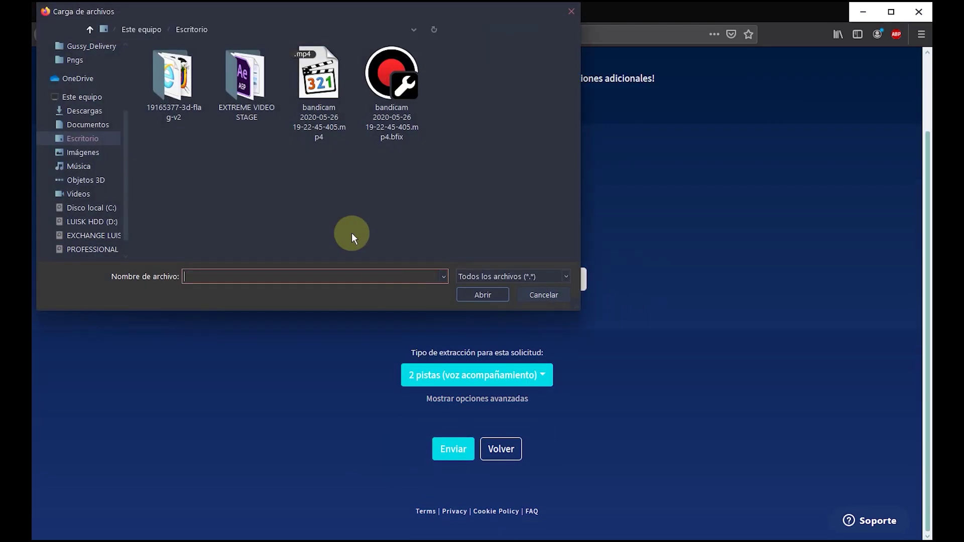
click(76, 166)
double_click(165, 65)
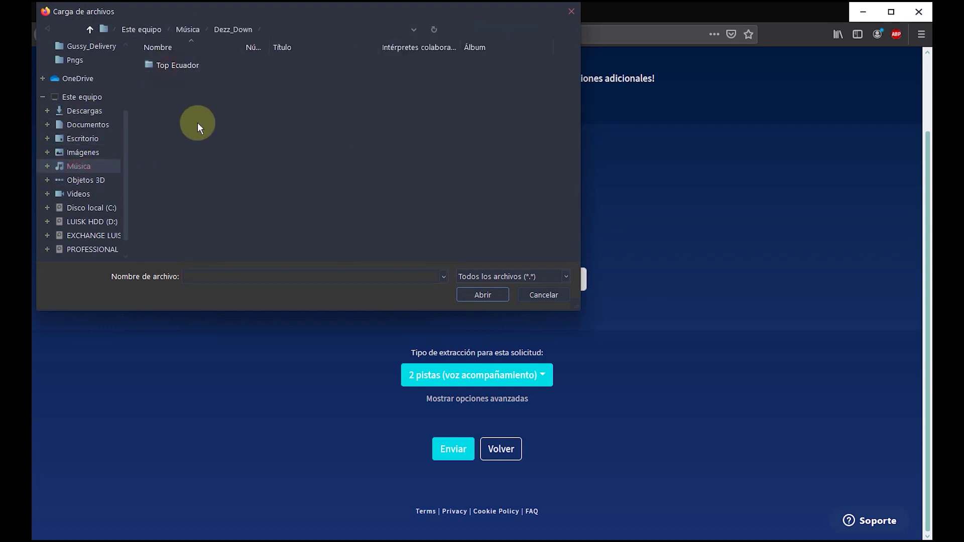
double_click(165, 71)
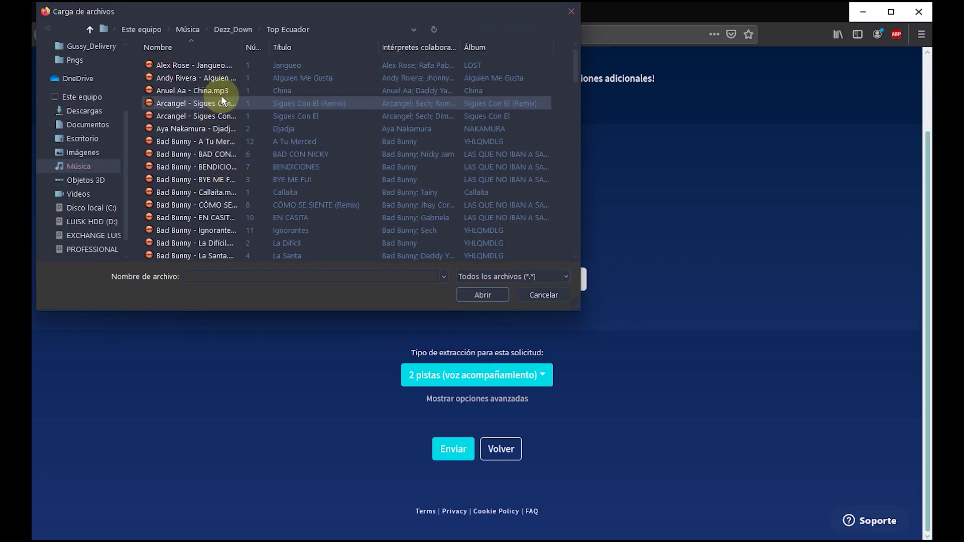
drag(242, 50, 505, 49)
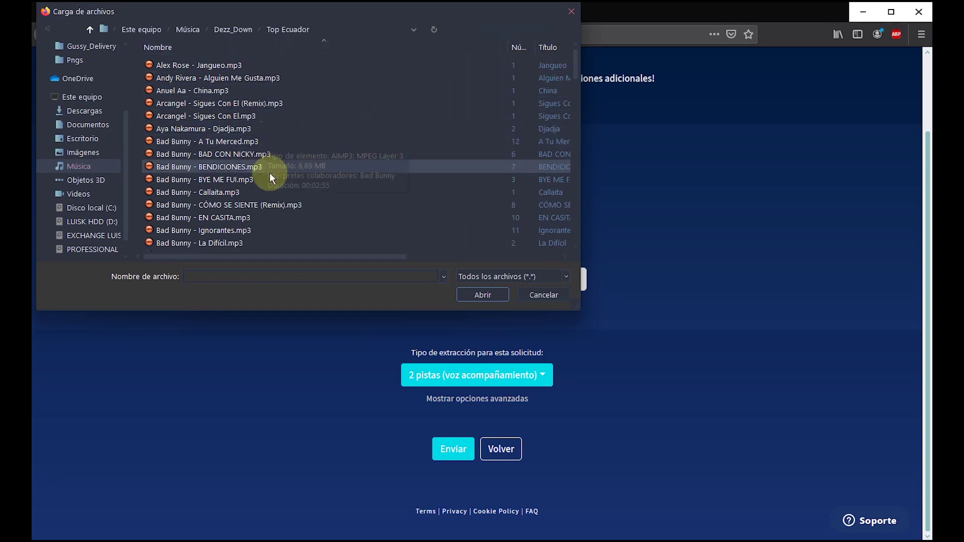
scroll(275, 153, down, 5)
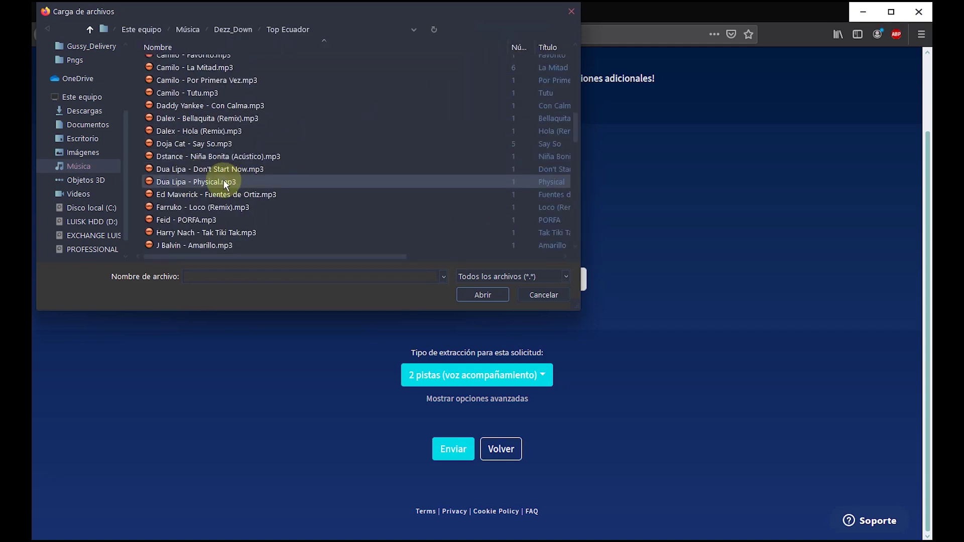
scroll(228, 184, down, 5)
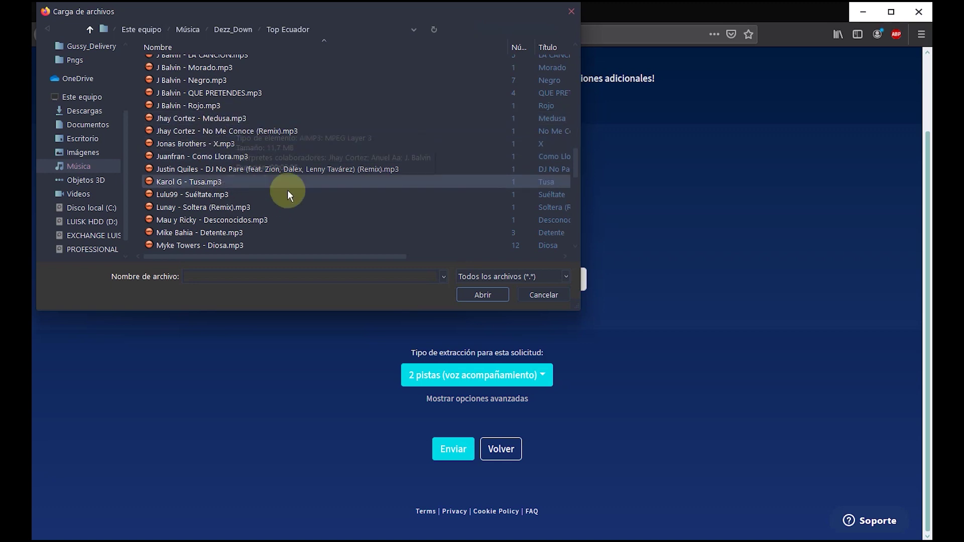
scroll(191, 150, down, 5)
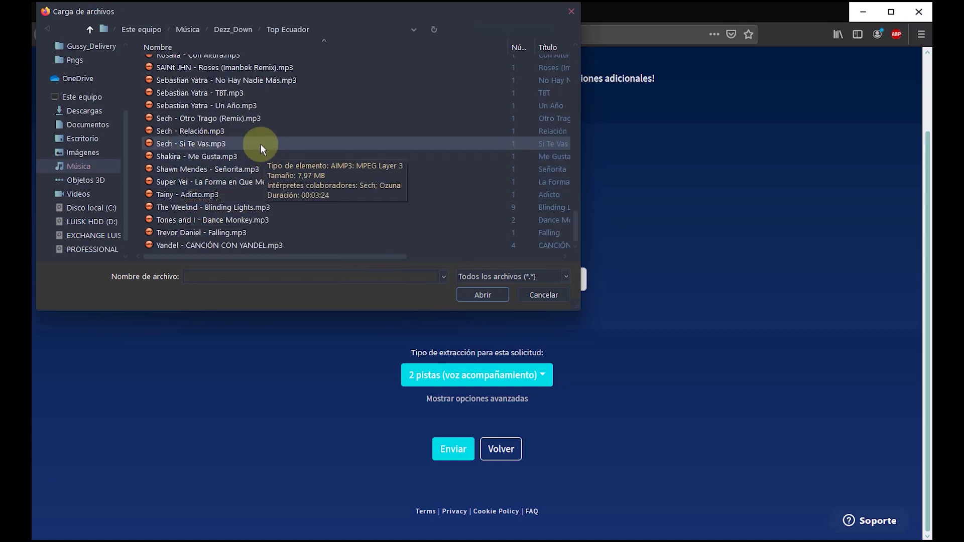
double_click(233, 120)
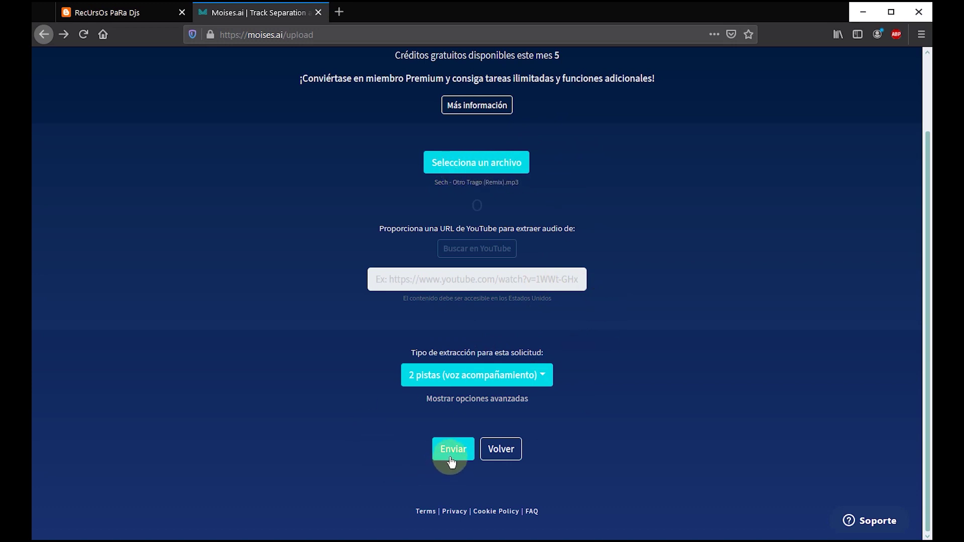
Step: Set the extraction type to "2 pistas (voz acompañamiento)", submit the separation request and check its queue status
click(458, 382)
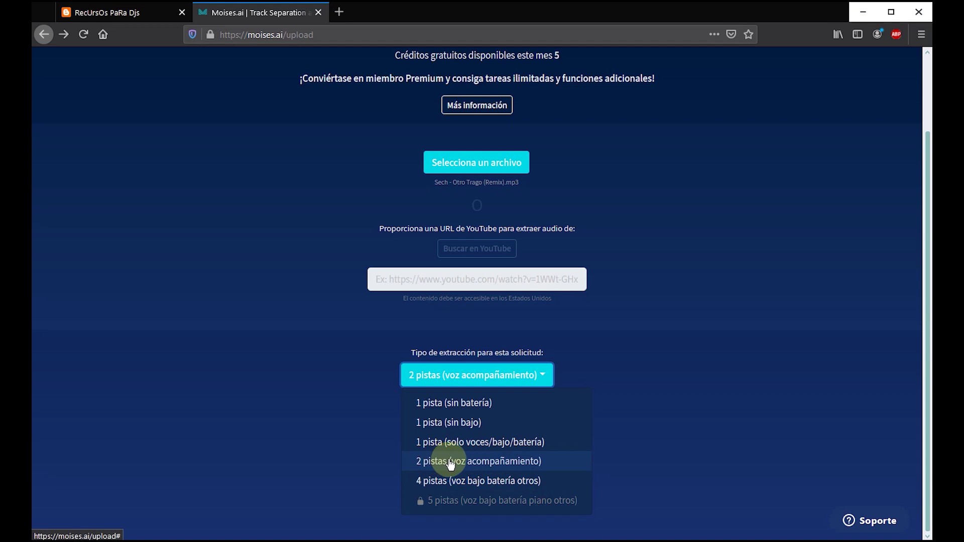
click(499, 460)
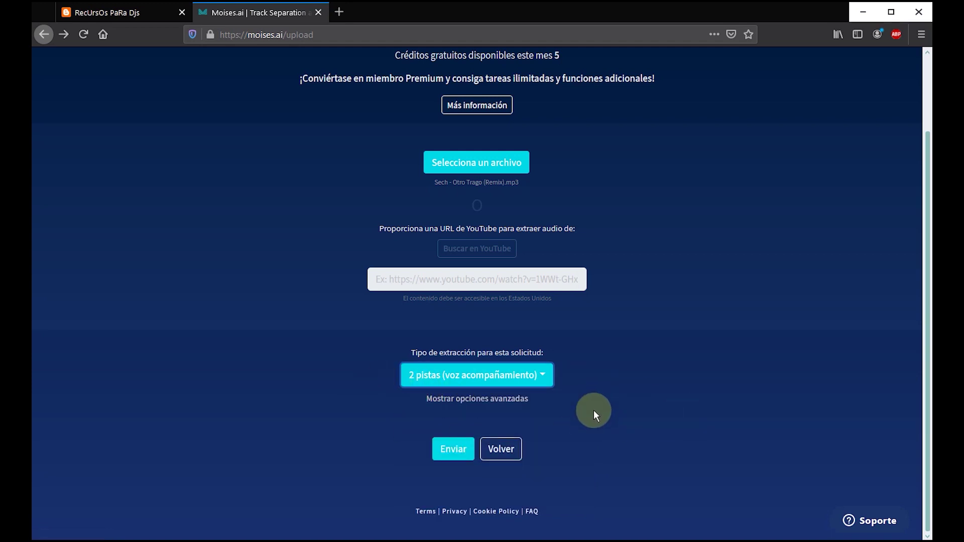
click(453, 449)
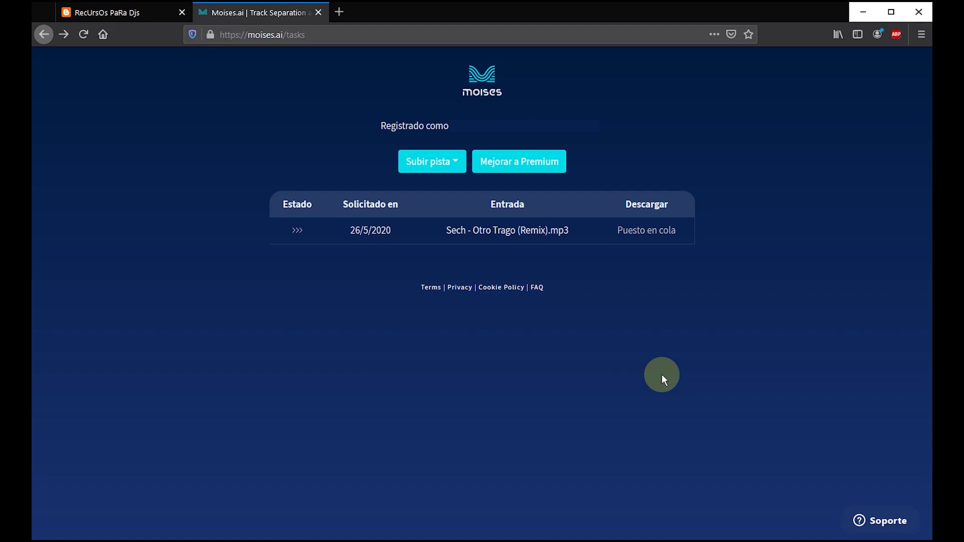
drag(609, 227, 667, 228)
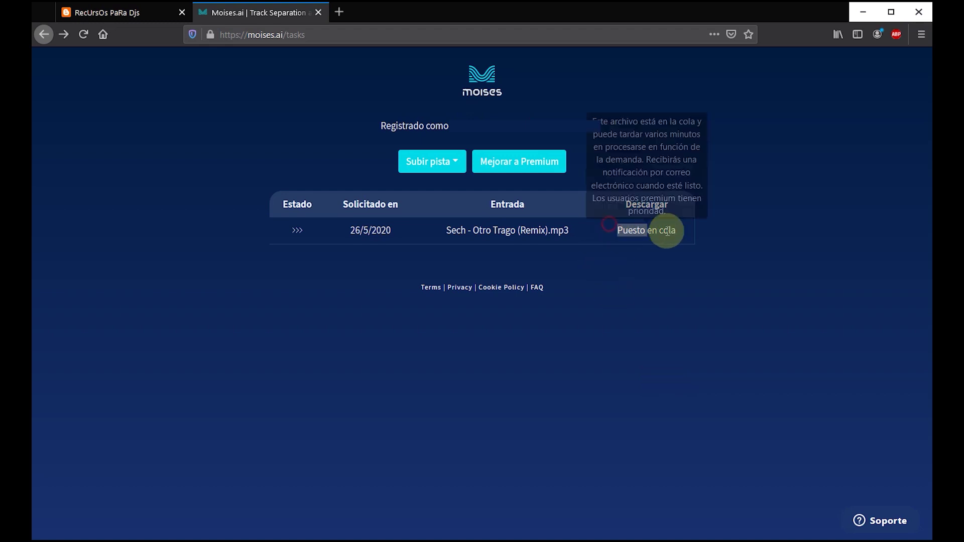
Step: Read the queue notice for "Sech - Otro Trago (Remix).mp3" and wait for its processing to finish
click(620, 231)
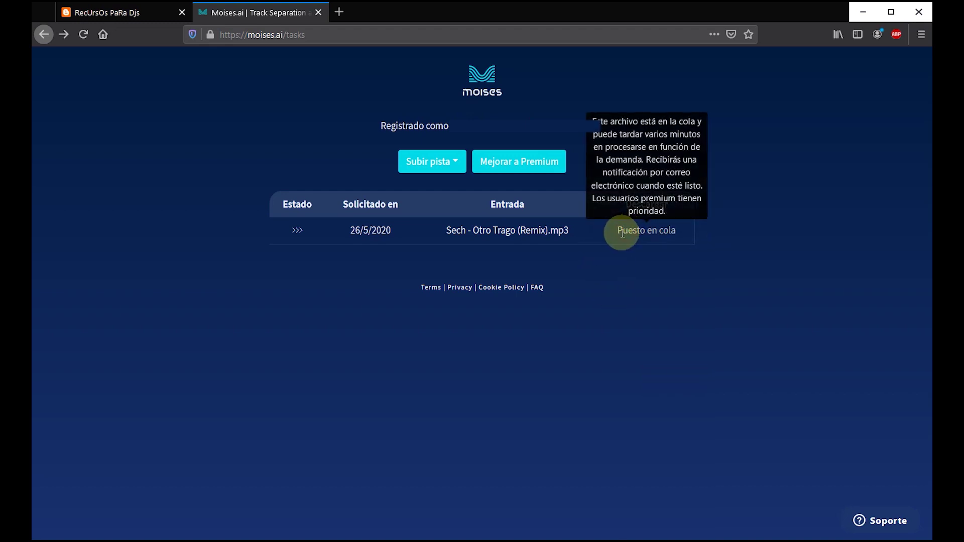
drag(621, 232, 737, 236)
drag(616, 231, 735, 233)
mouse_move(644, 233)
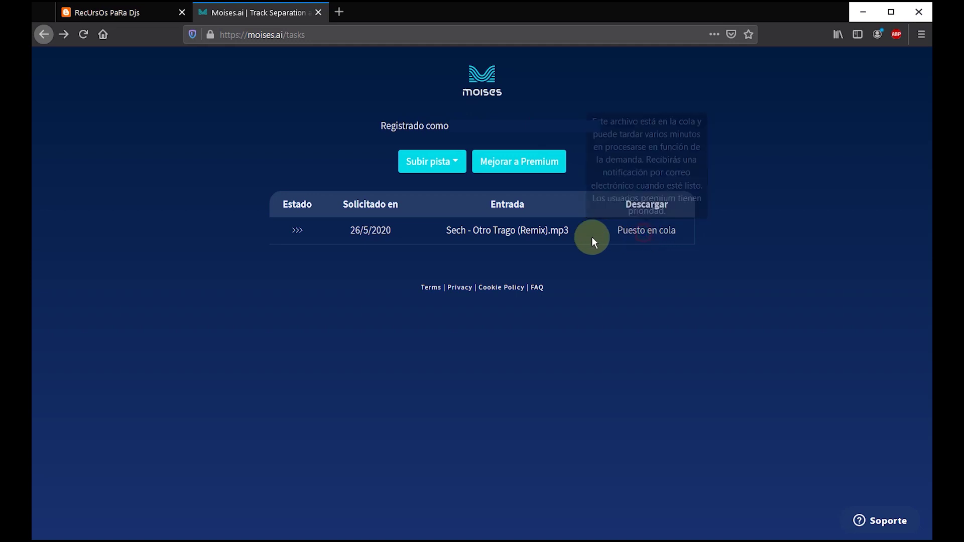
click(640, 249)
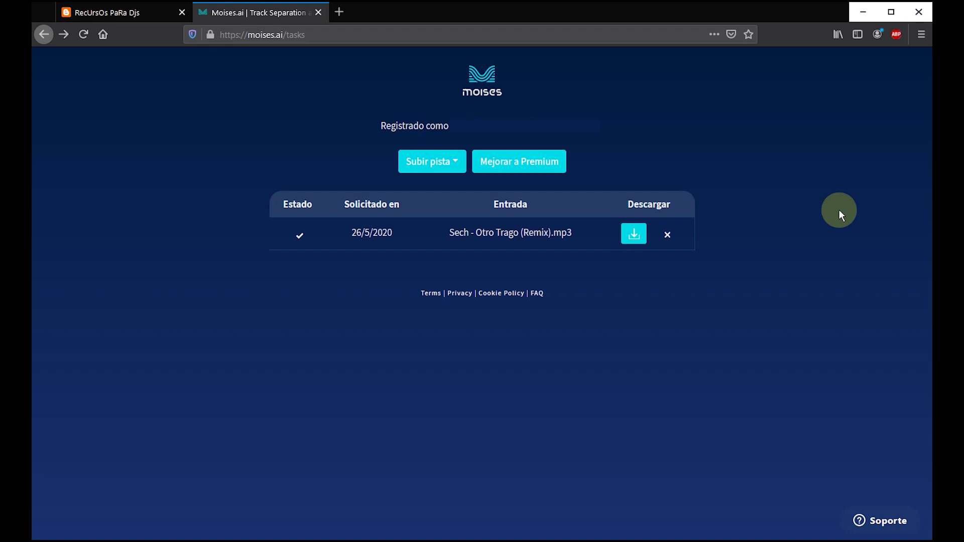
Step: Open the extraction results for "Sech - Otro Trago (Remix).mp3" and preview Voz and Acompañamiento from an early part of the song
click(632, 234)
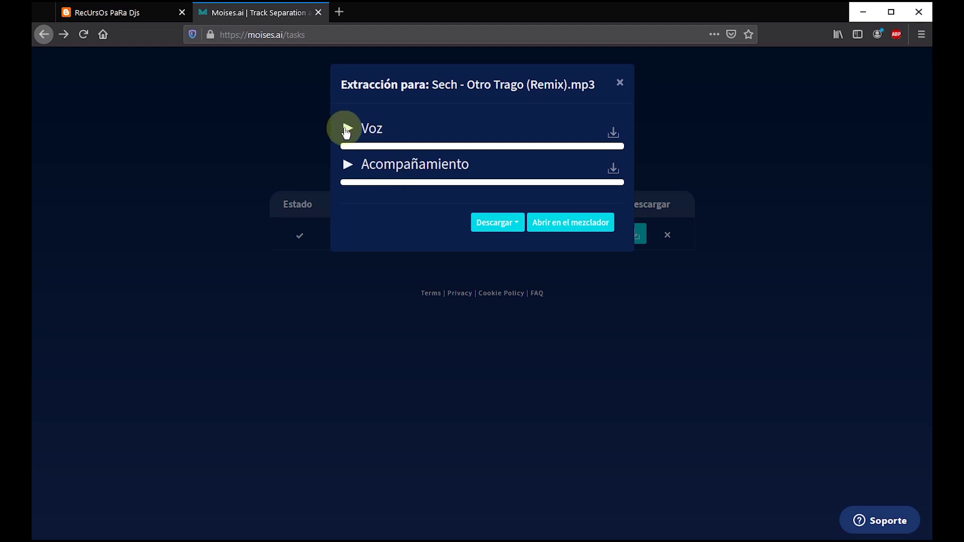
drag(374, 150, 393, 149)
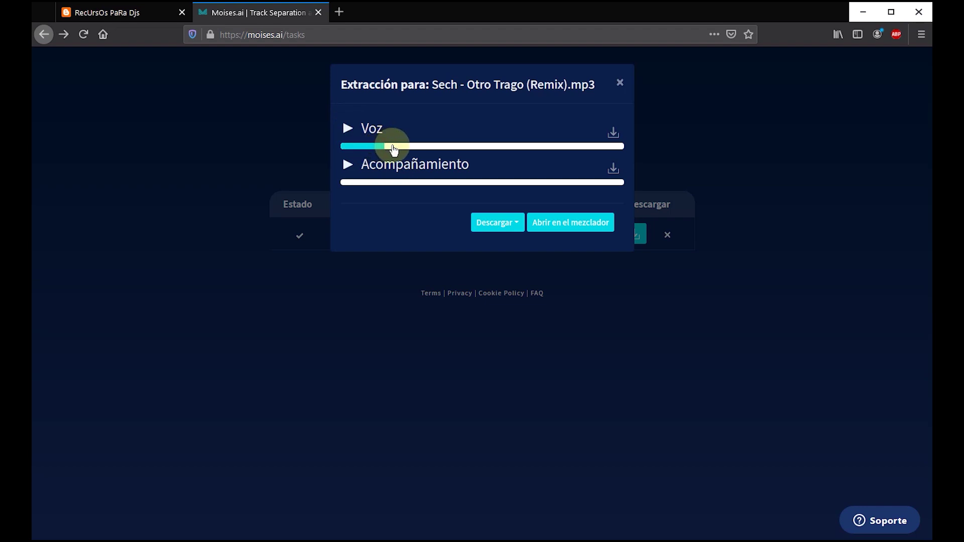
click(349, 130)
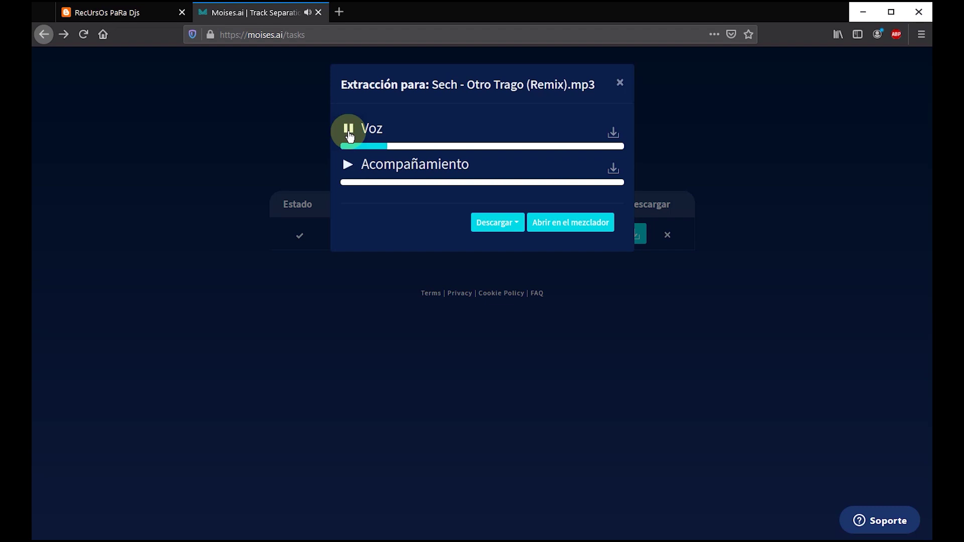
click(348, 132)
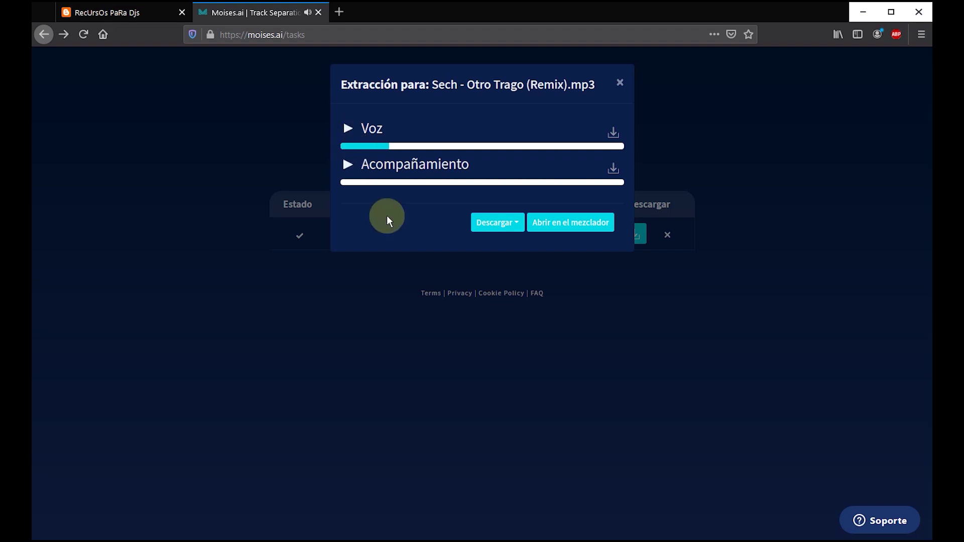
click(398, 185)
click(348, 167)
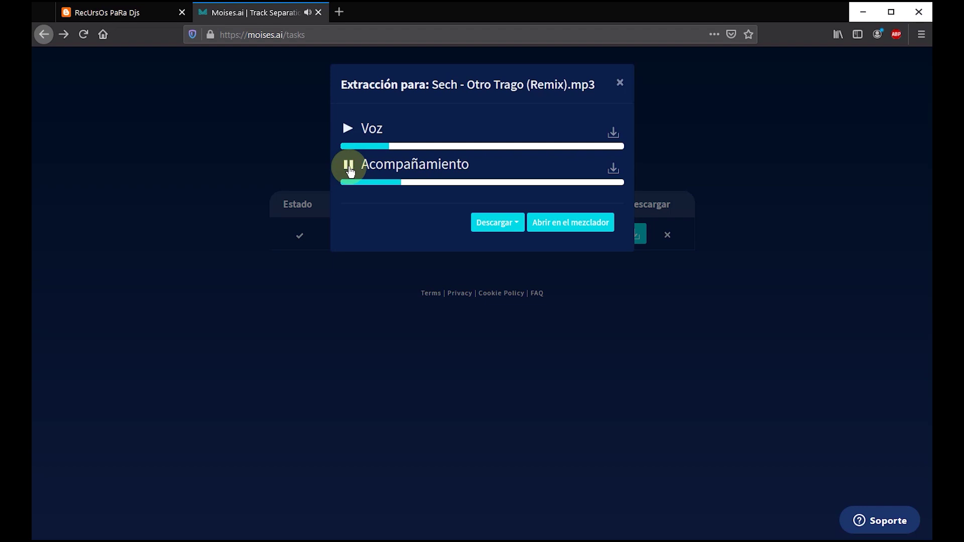
click(348, 166)
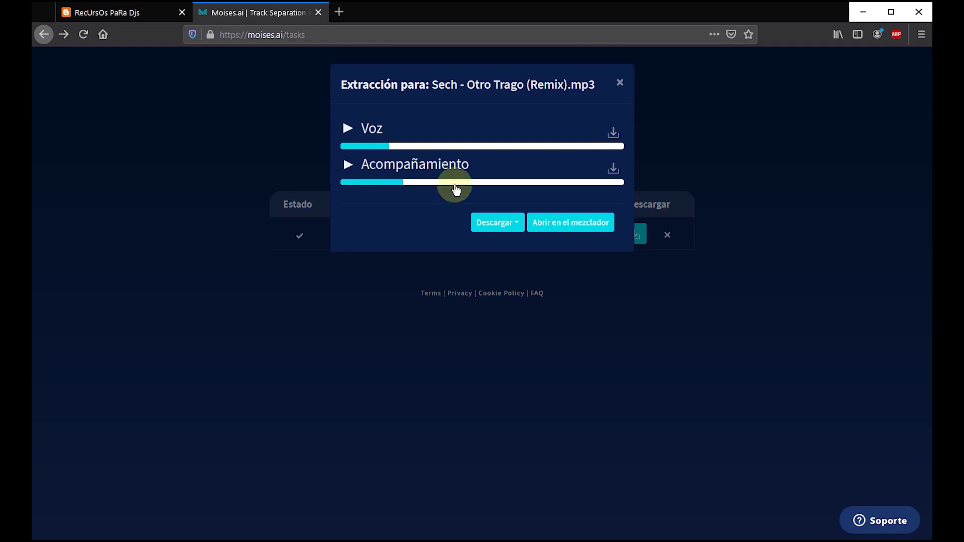
Step: Move both extracted tracks to about the middle of the song and preview Voz, followed by Acompañamiento
click(439, 147)
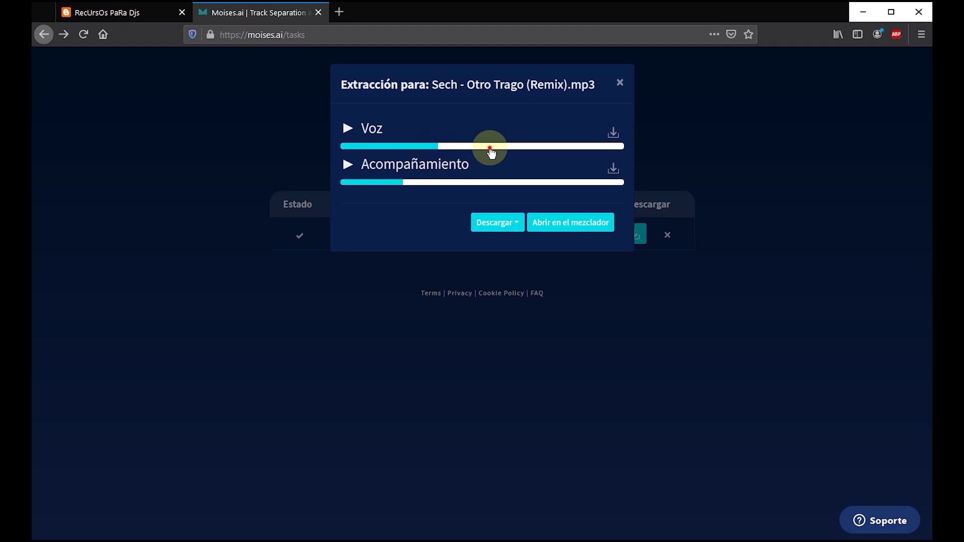
click(489, 147)
click(483, 182)
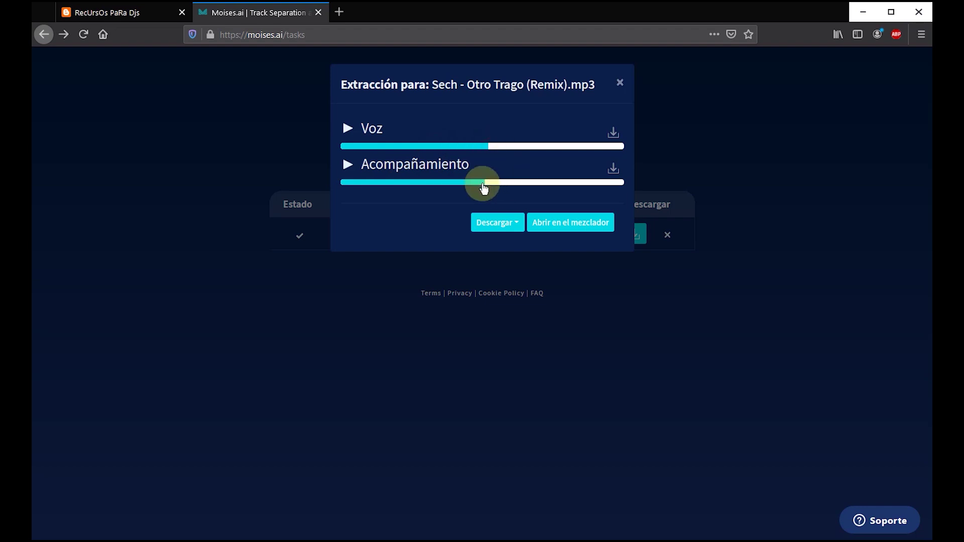
click(349, 132)
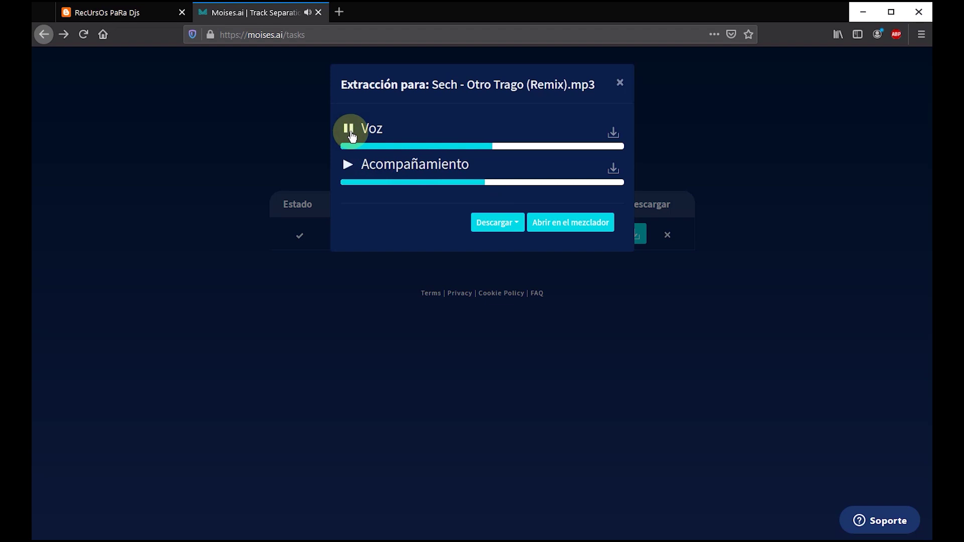
click(348, 130)
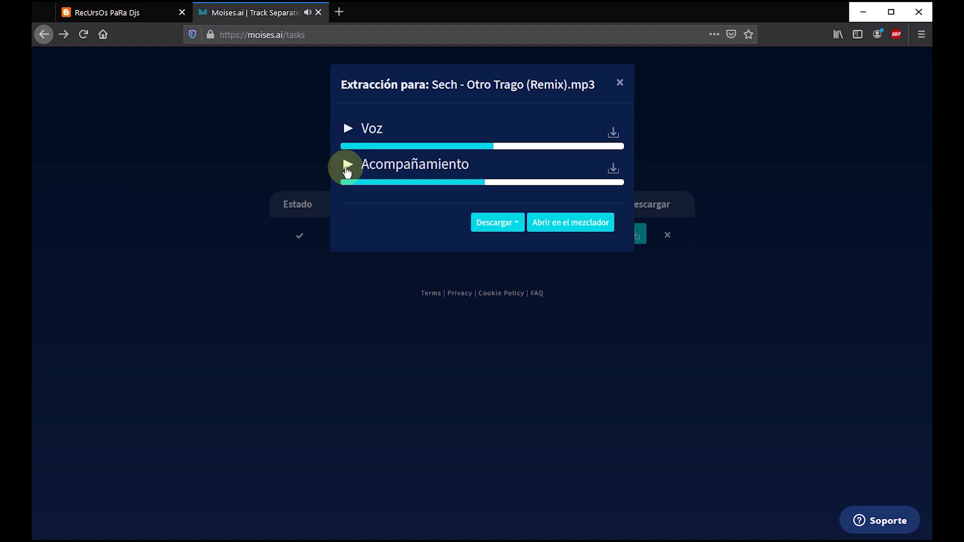
click(347, 166)
click(347, 166)
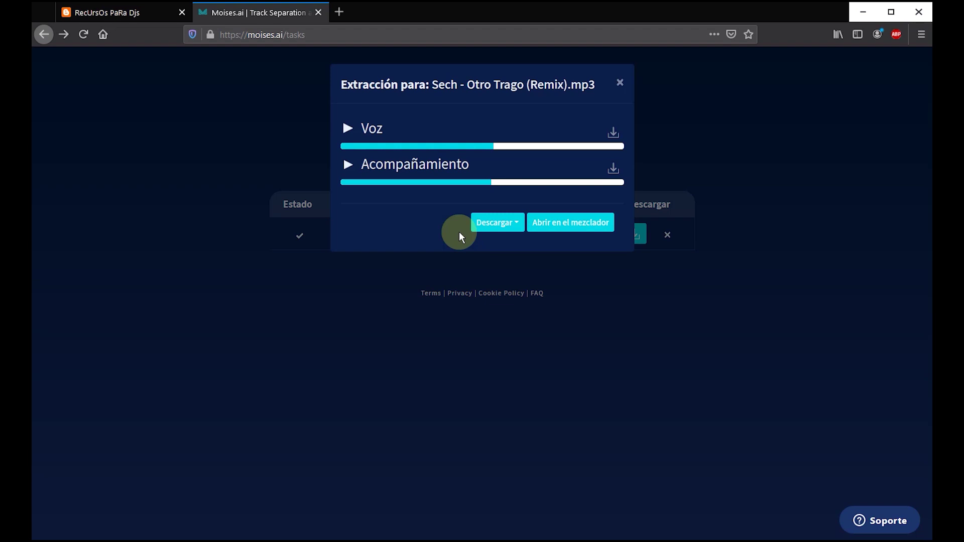
Step: Save the Voz track as an MP3 in the Música folder and open the full downloads list to check its progress
click(474, 226)
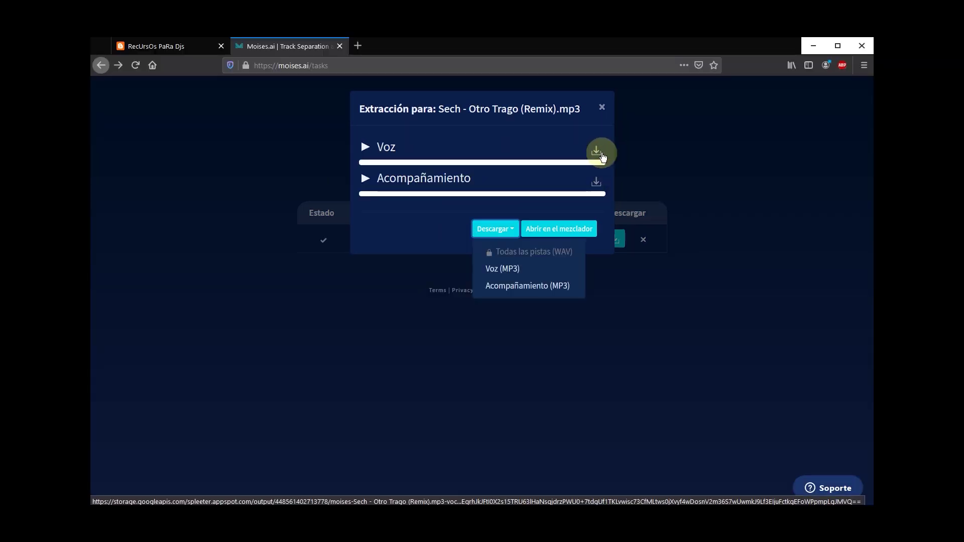
right_click(601, 156)
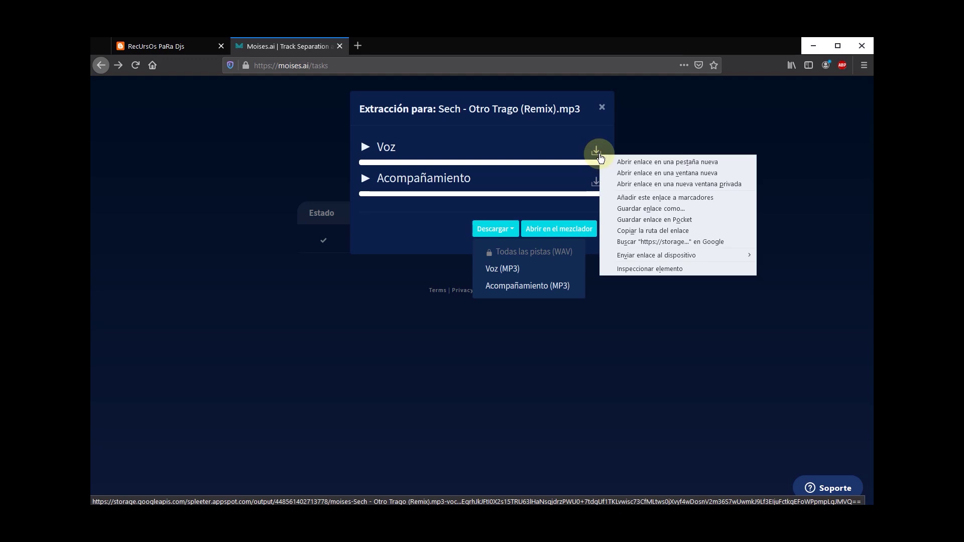
click(635, 209)
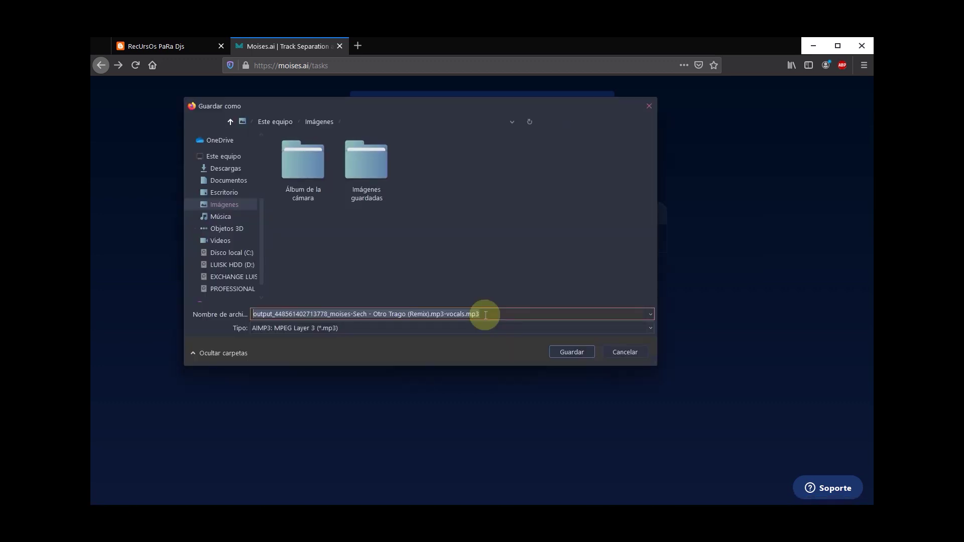
click(223, 219)
click(556, 354)
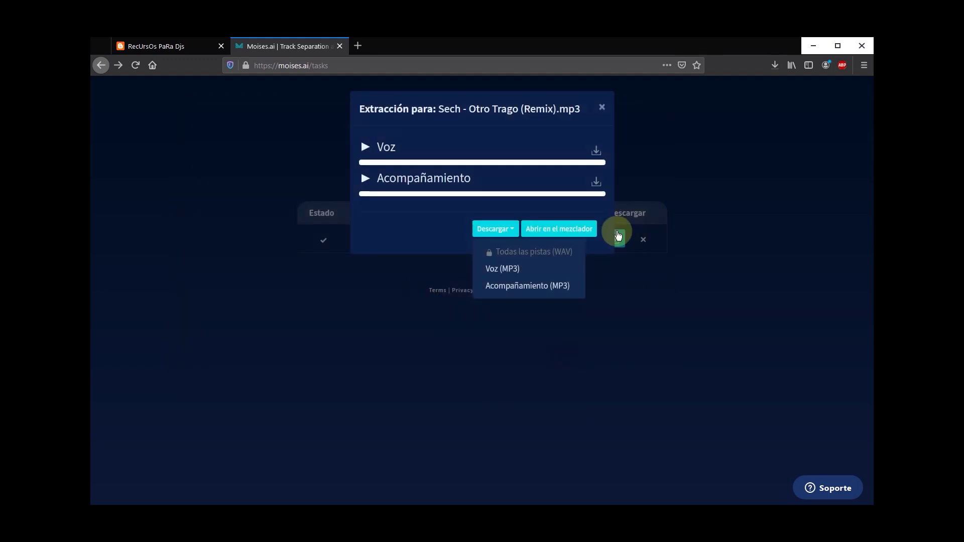
click(774, 64)
click(727, 123)
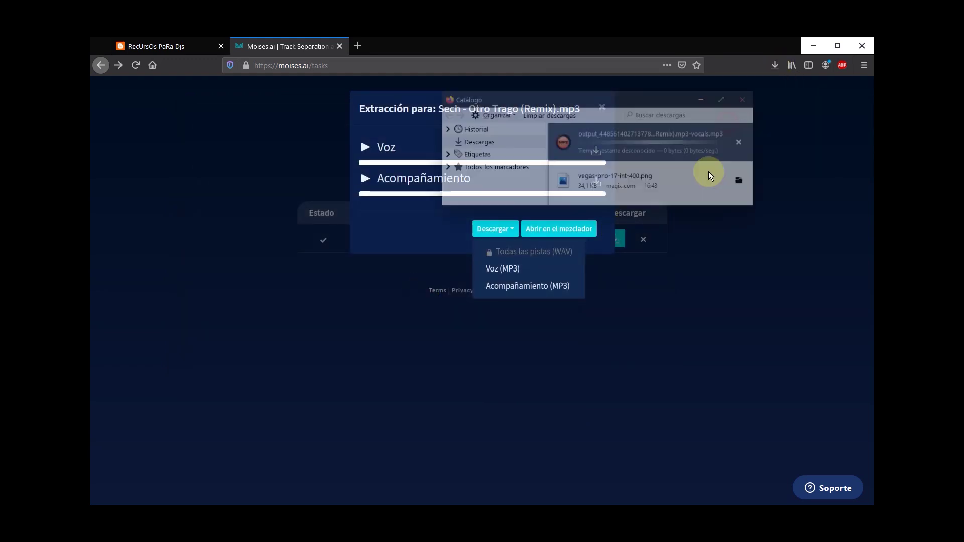